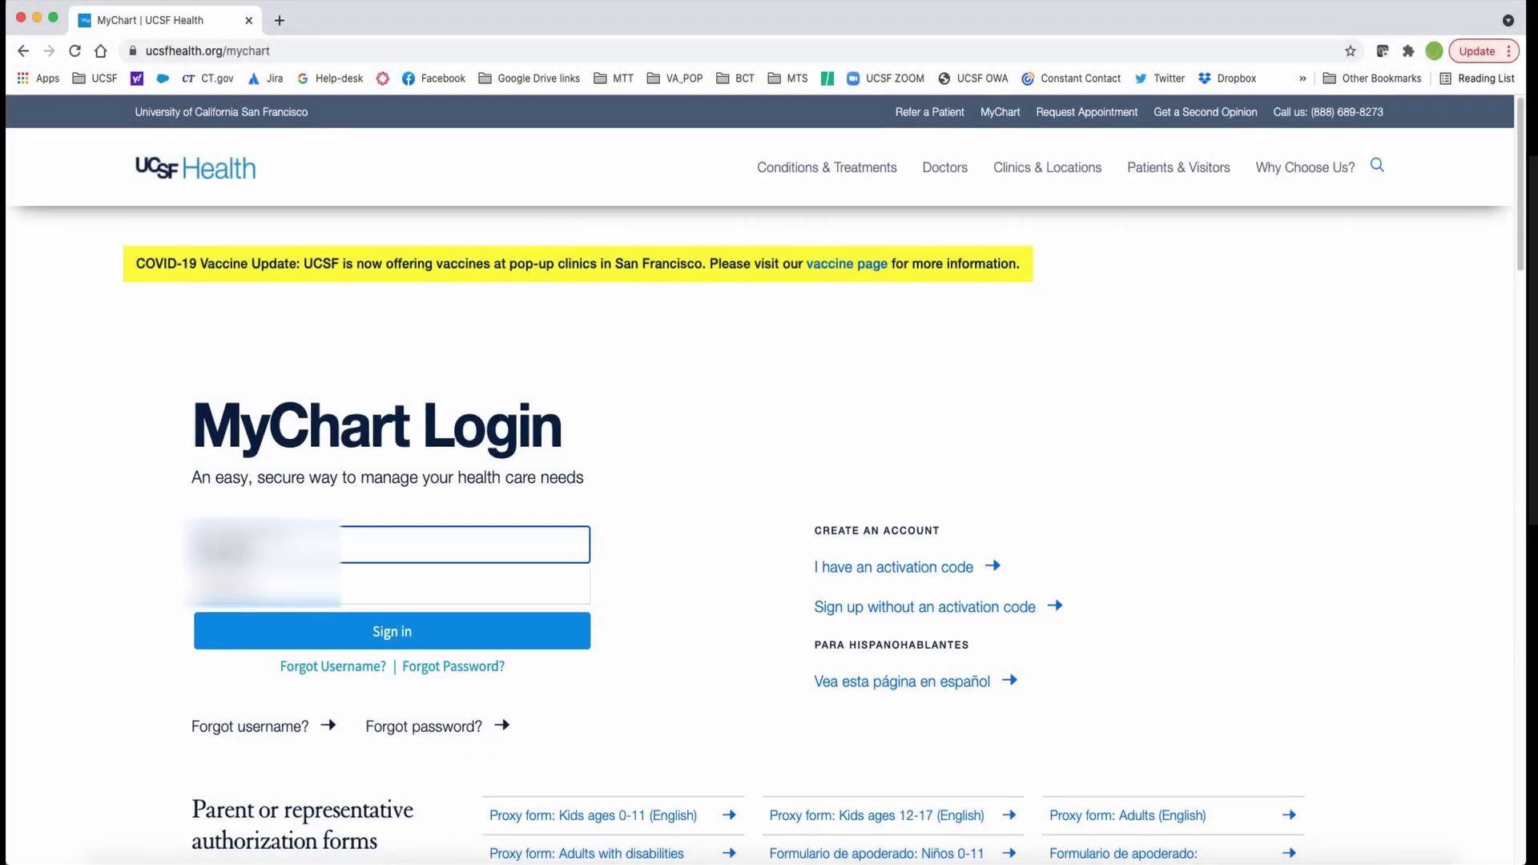
Step: Enter the password and sign in to UCSF MyChart
key("Tab")
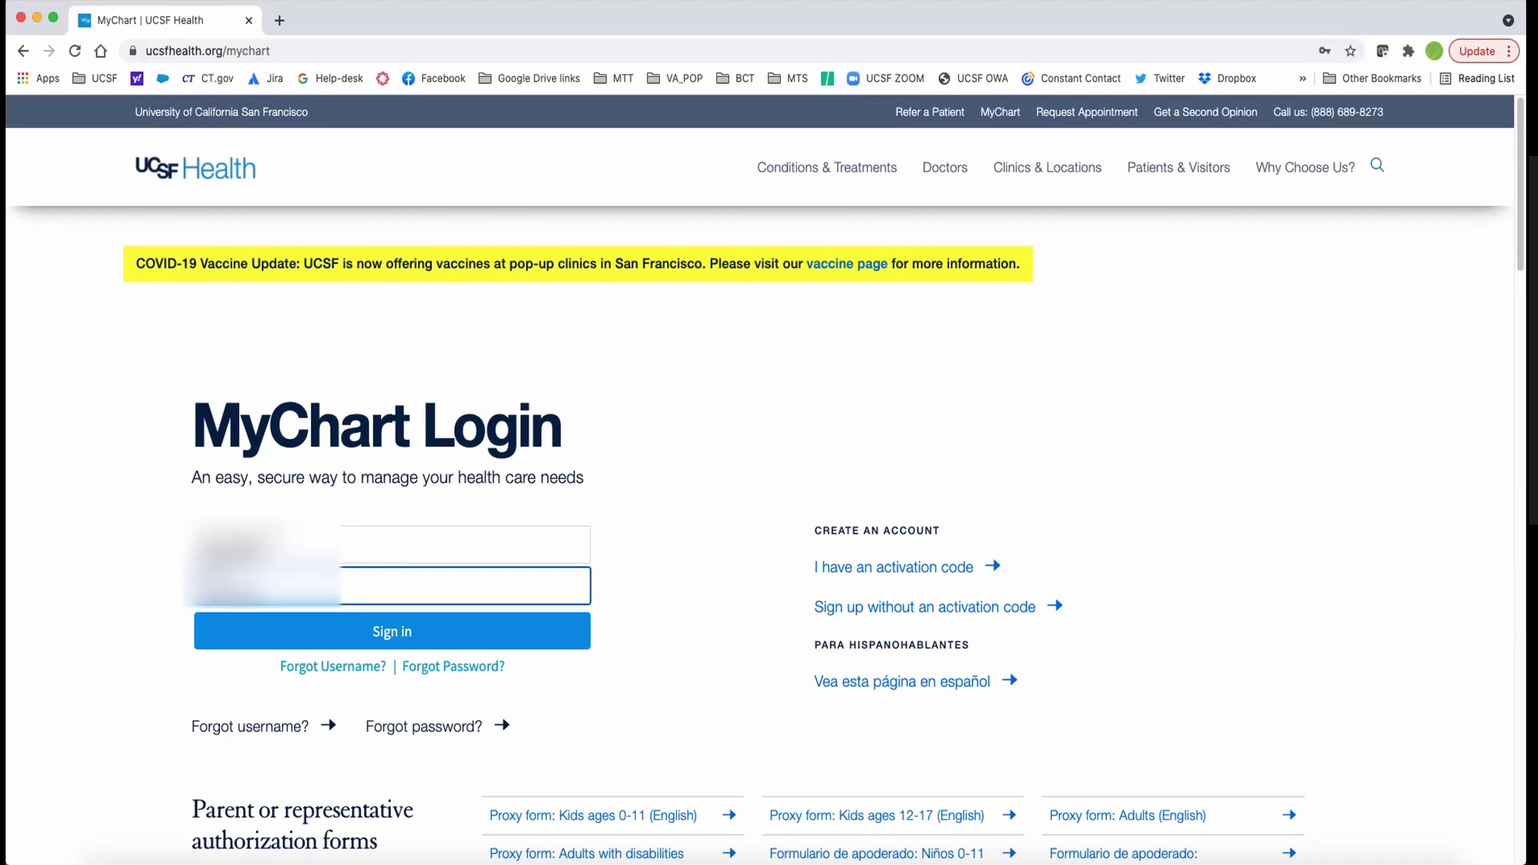
key("Return")
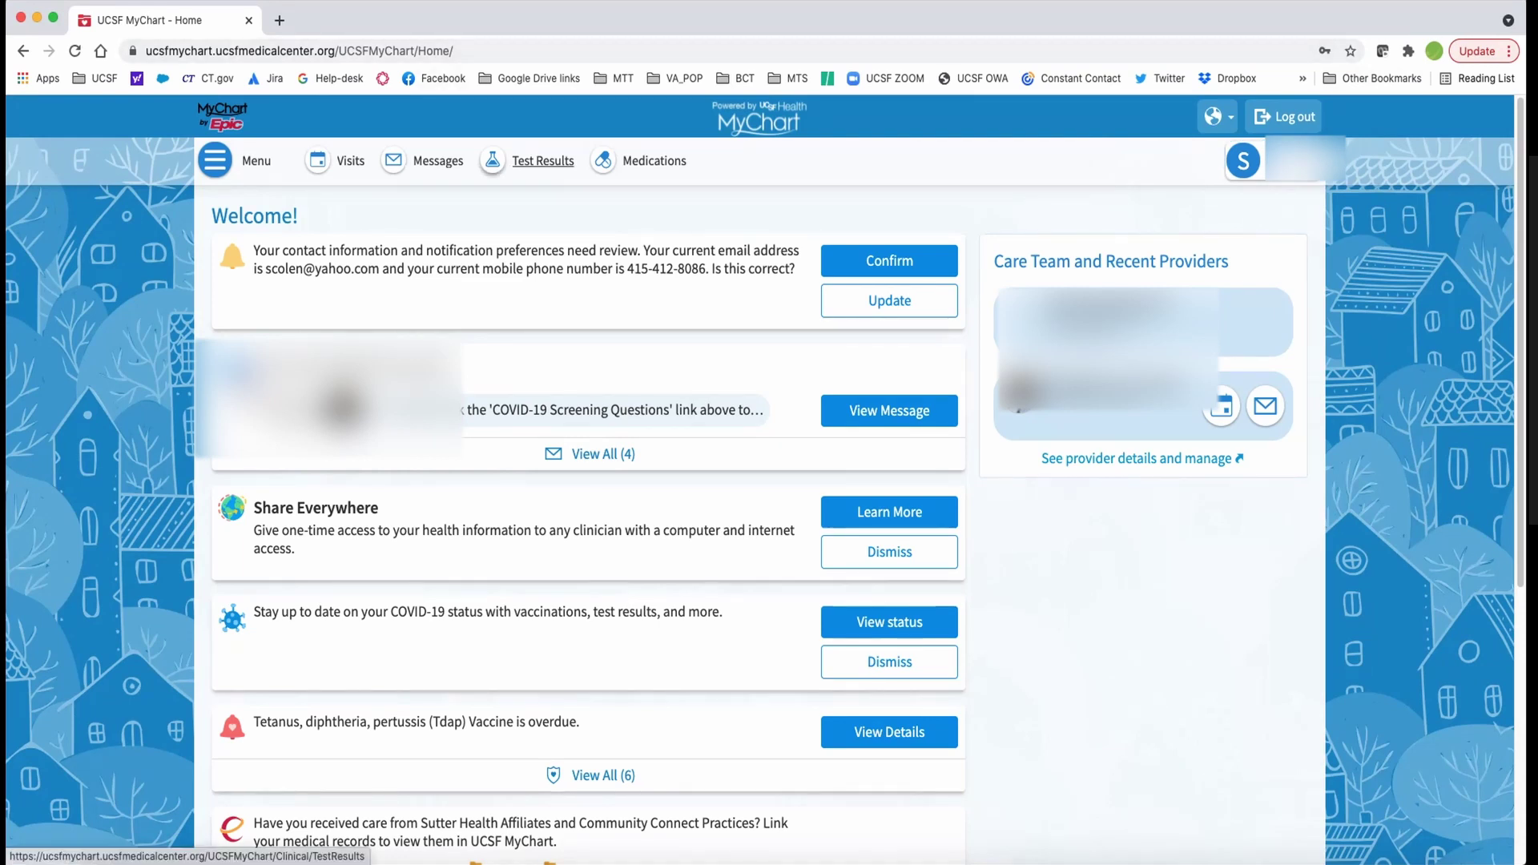
Step: Go to the Test Results list of imaging tests
left_click(529, 163)
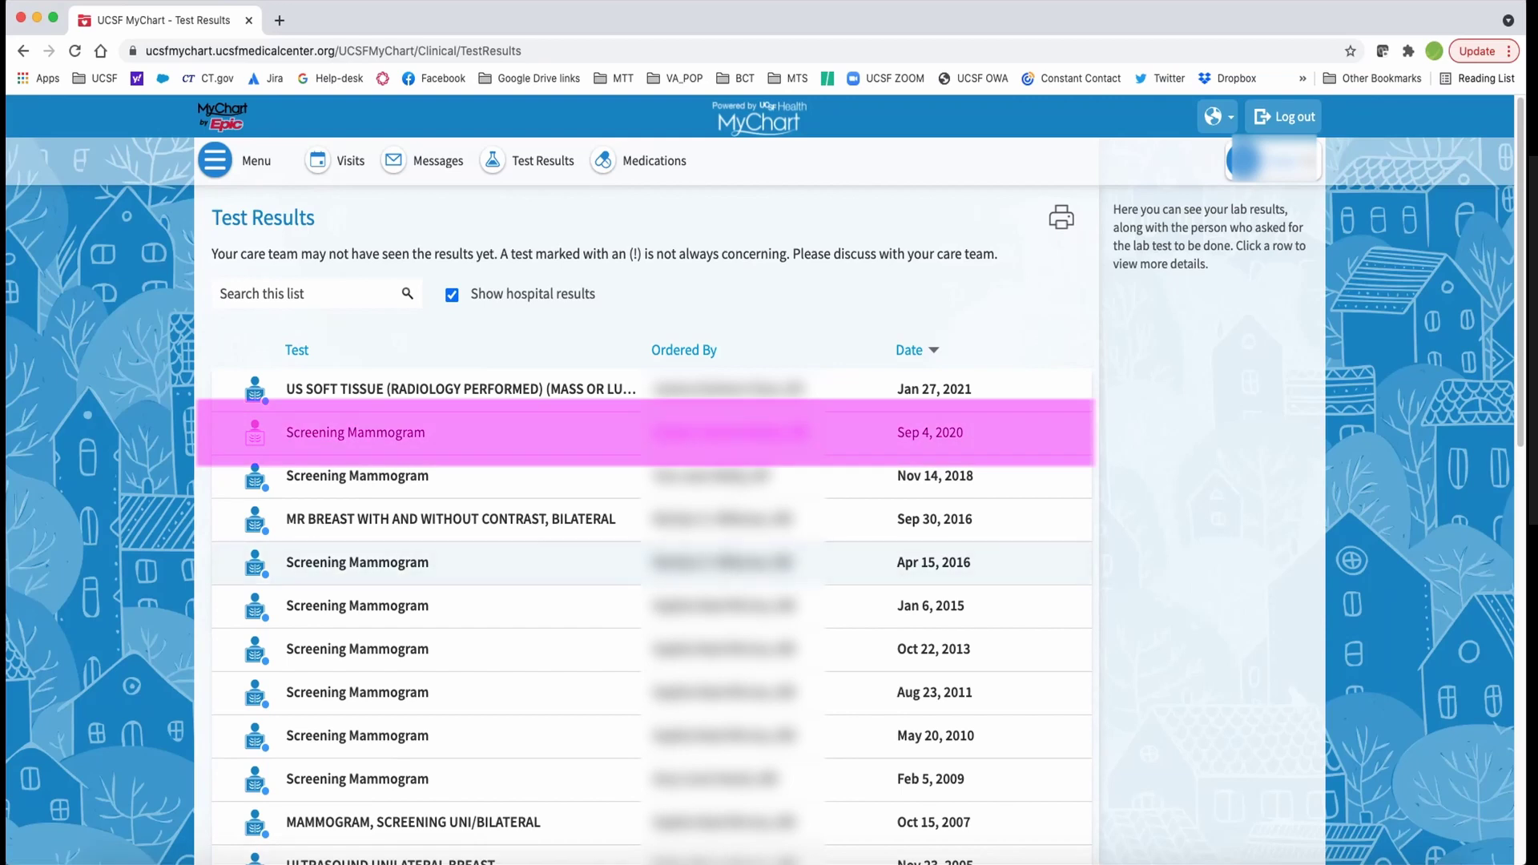
Step: Open the Sep 4, 2020 Screening Mammogram details and its print preview
left_click(356, 433)
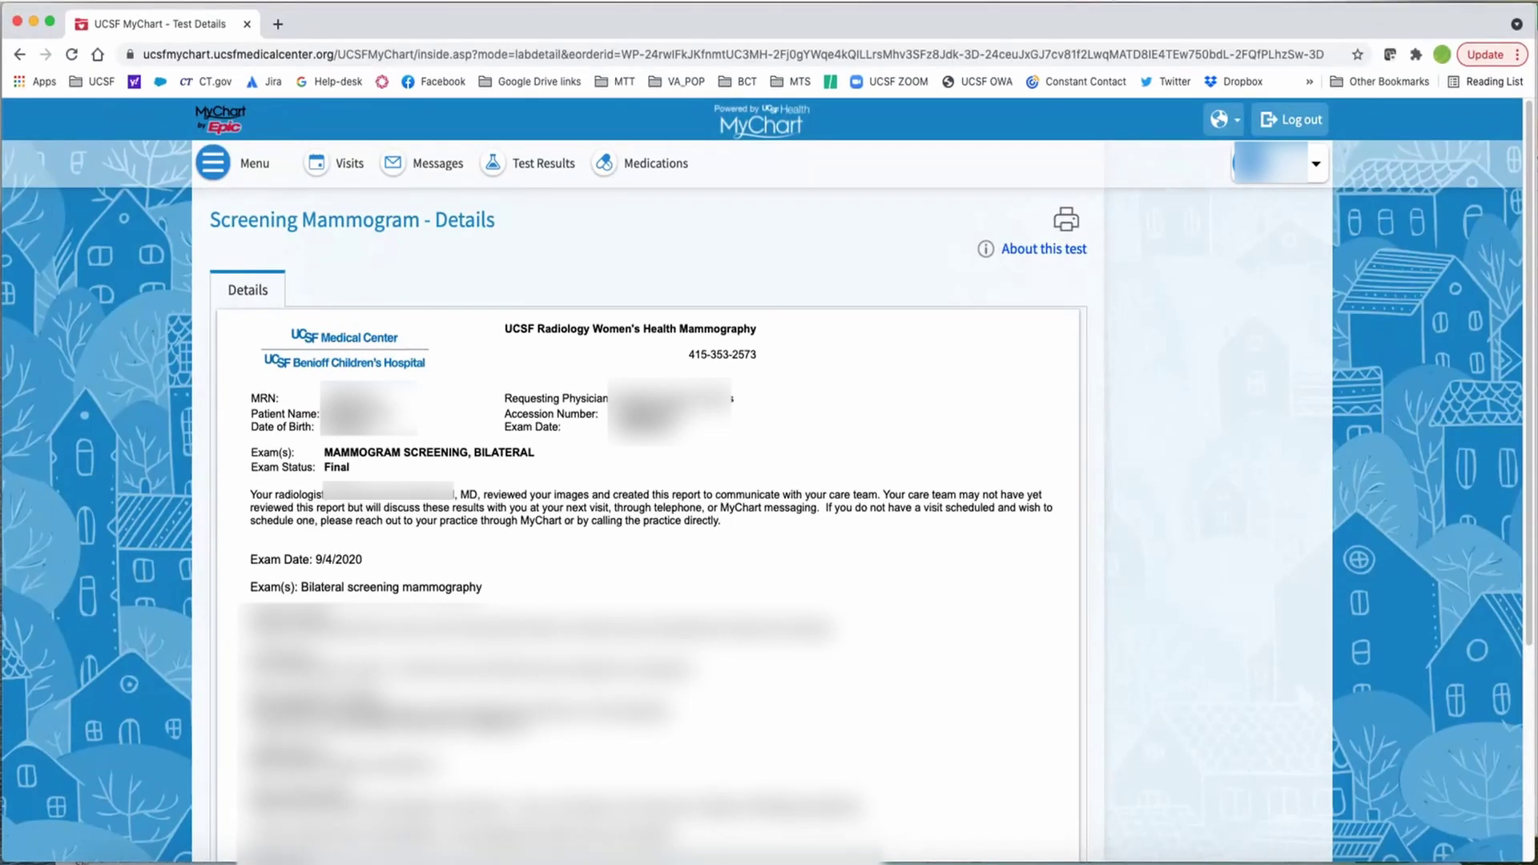
left_click(1066, 219)
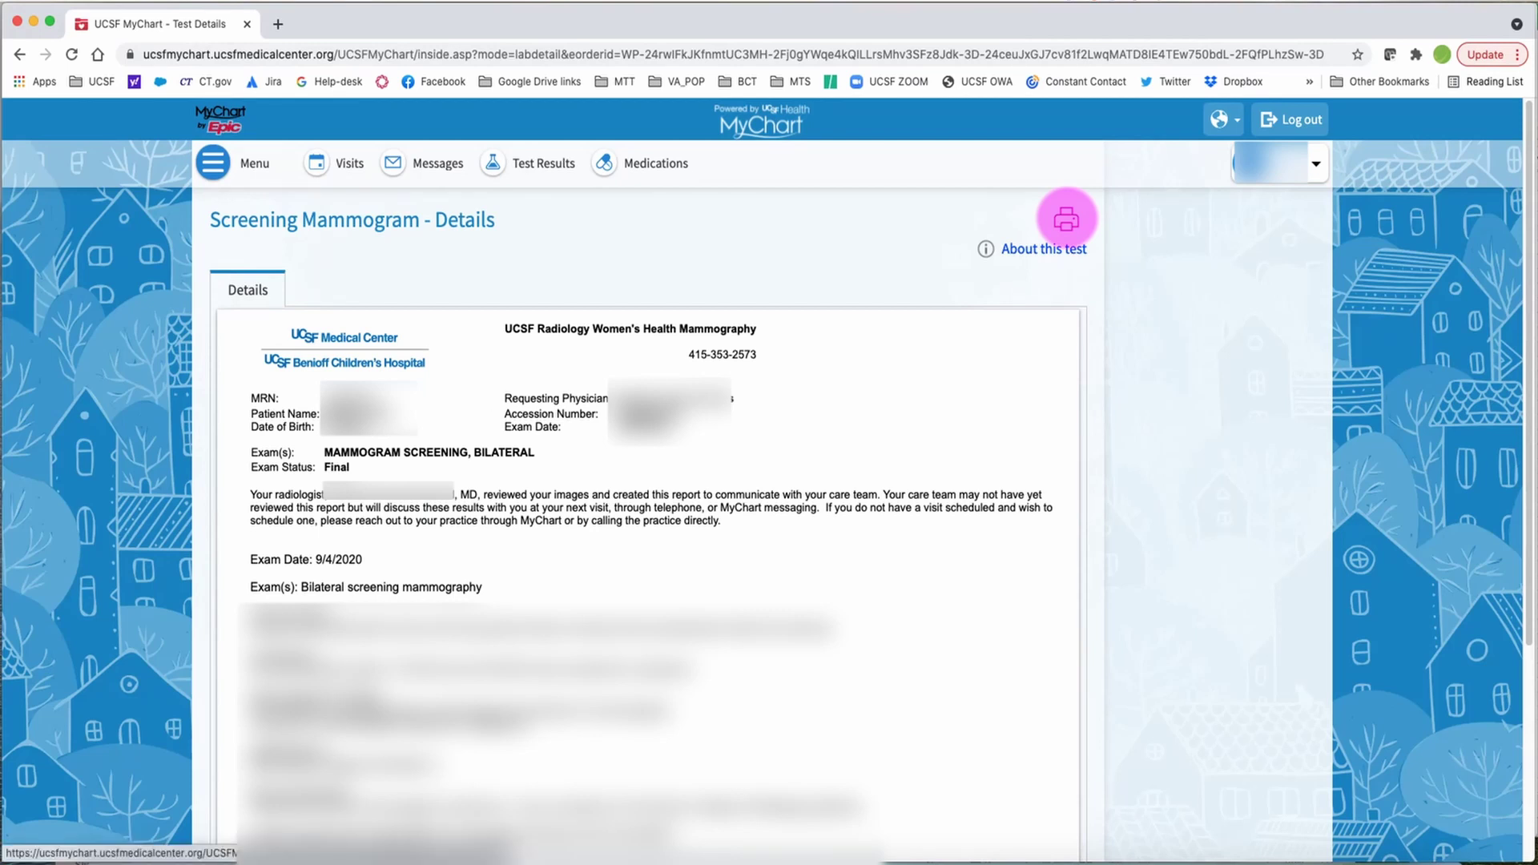
left_click(1066, 219)
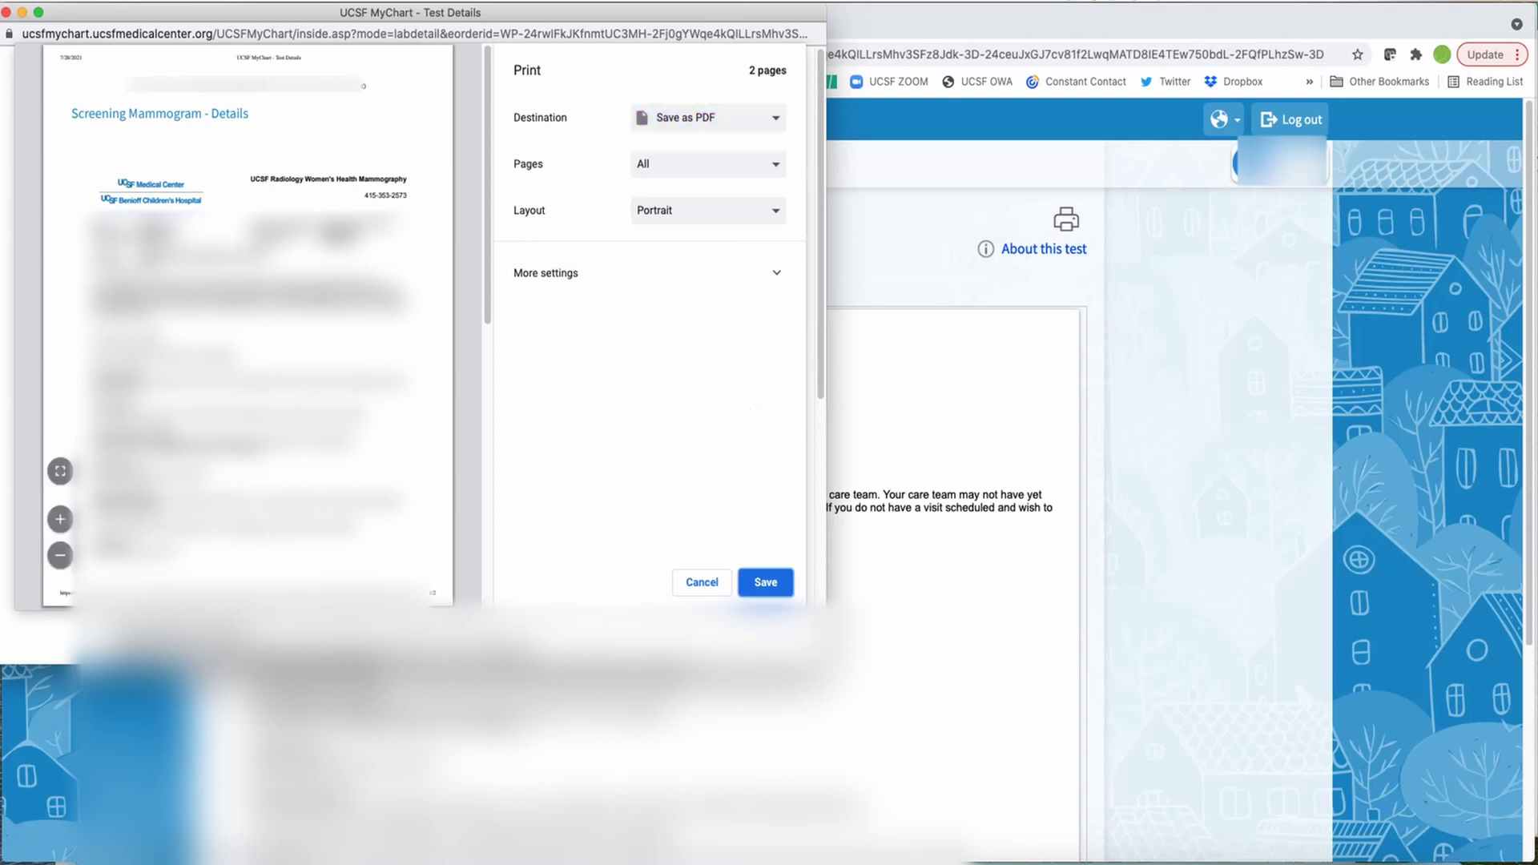
Step: Save the 'UCSF MyChart - Test Details' PDF to the Desktop folder
left_click(765, 582)
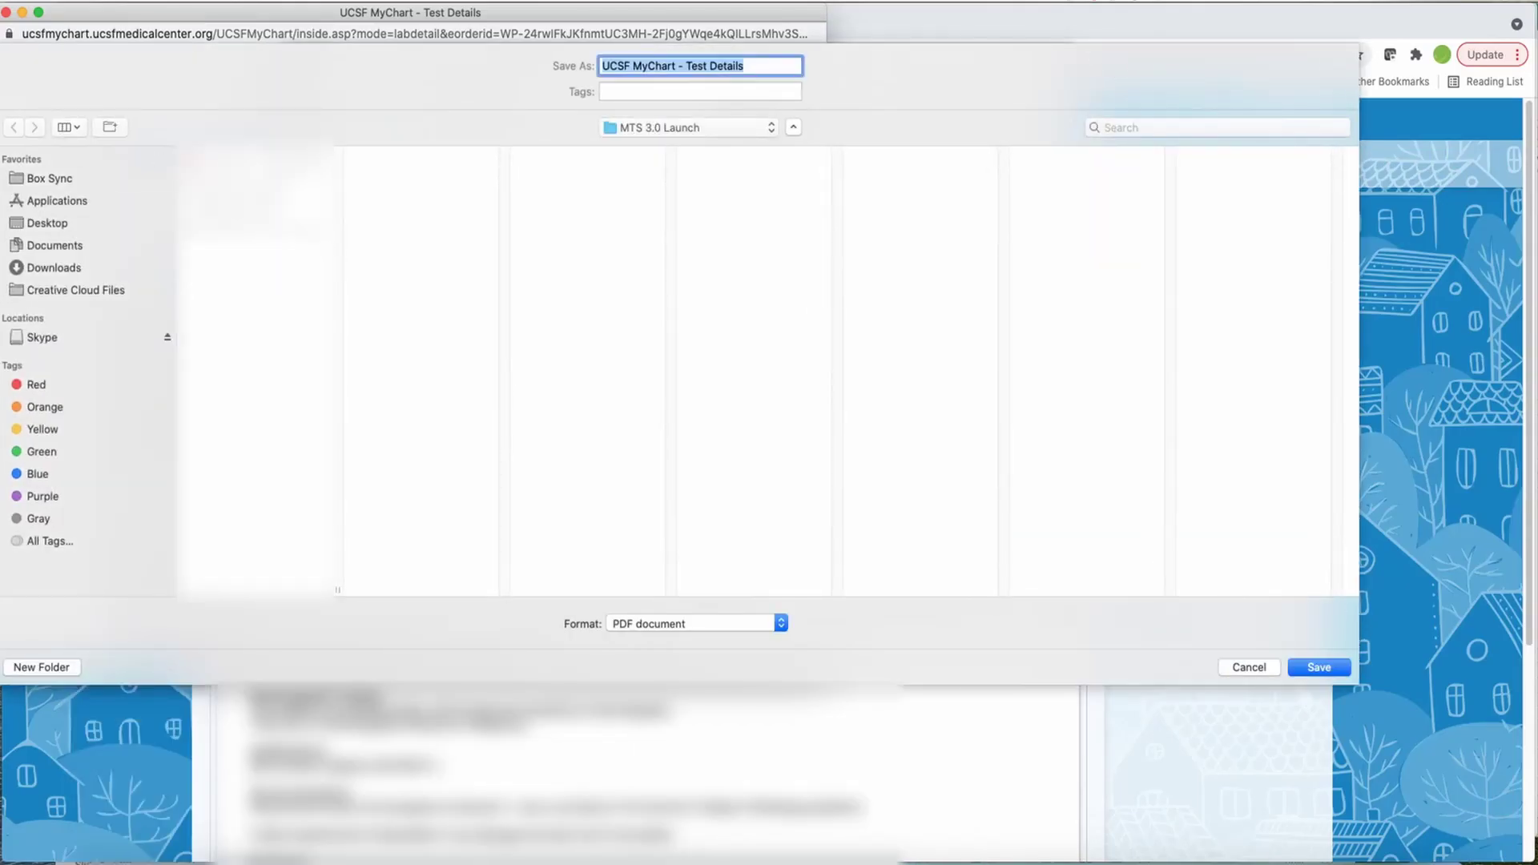
left_click(49, 179)
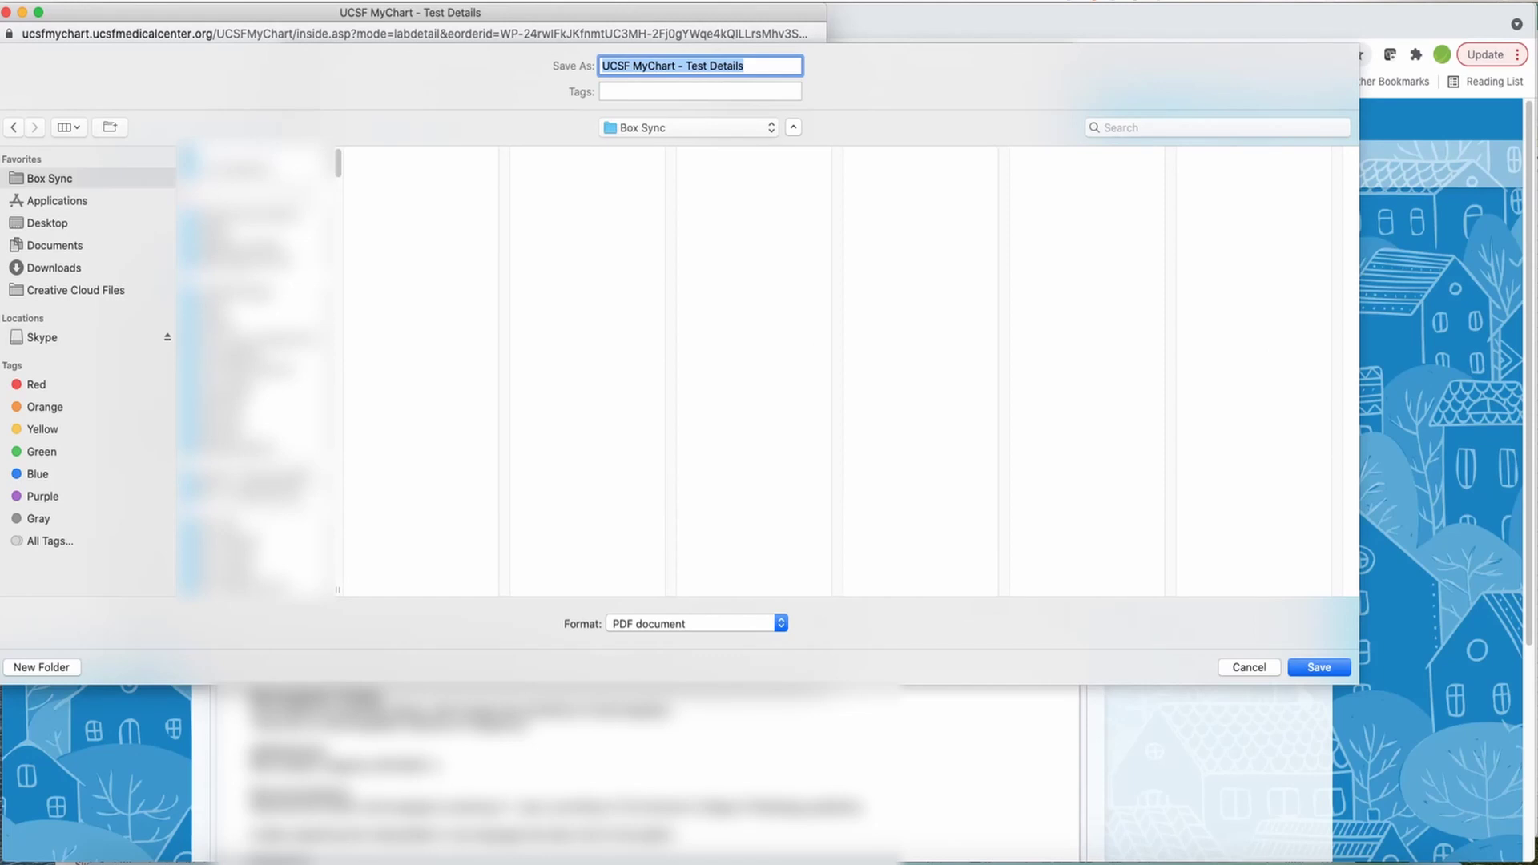
left_click(47, 222)
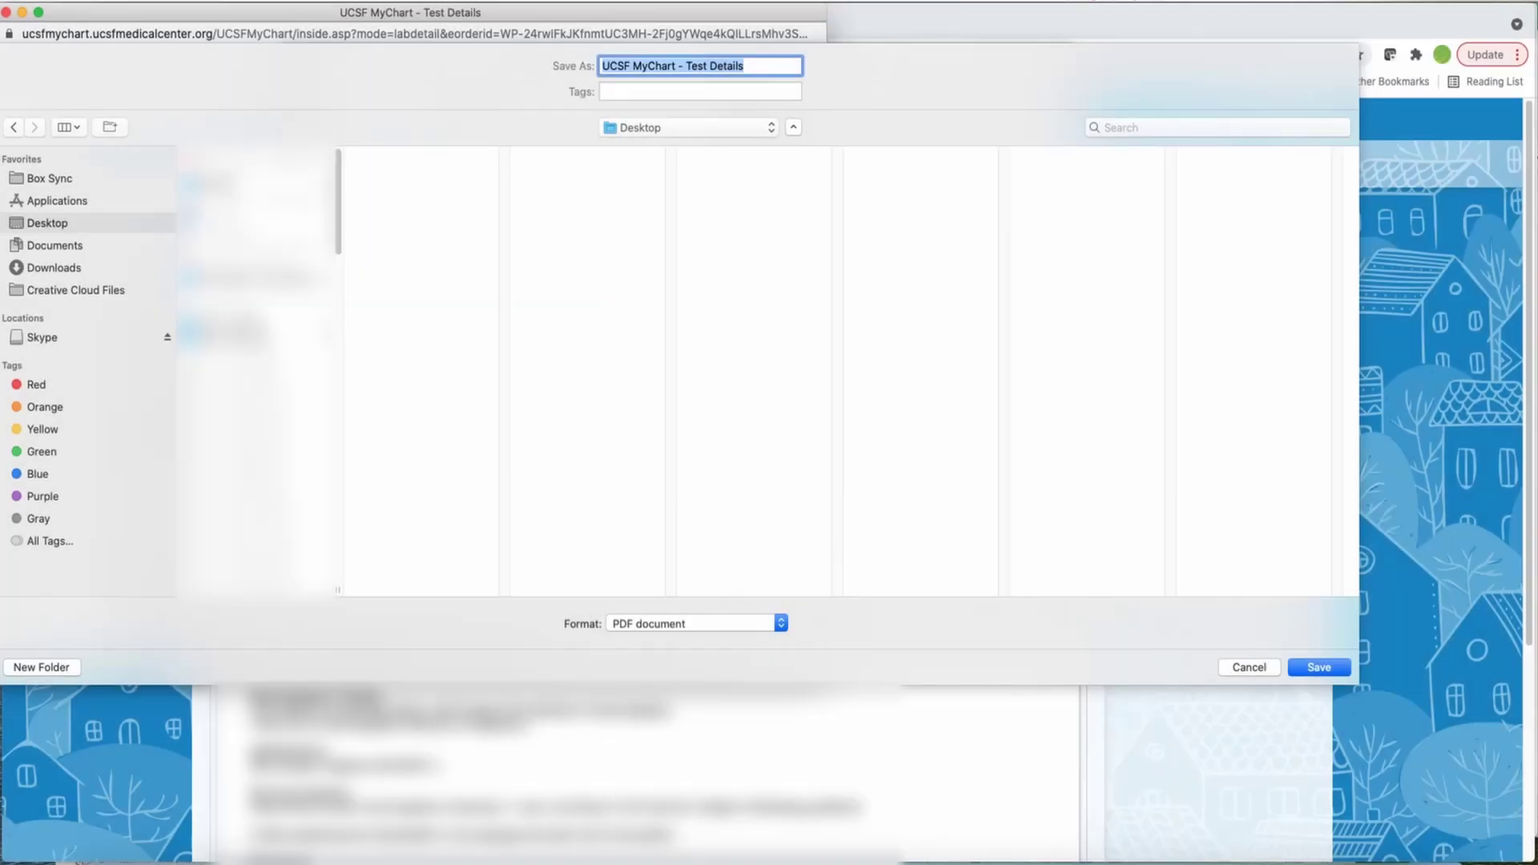
left_click(1318, 668)
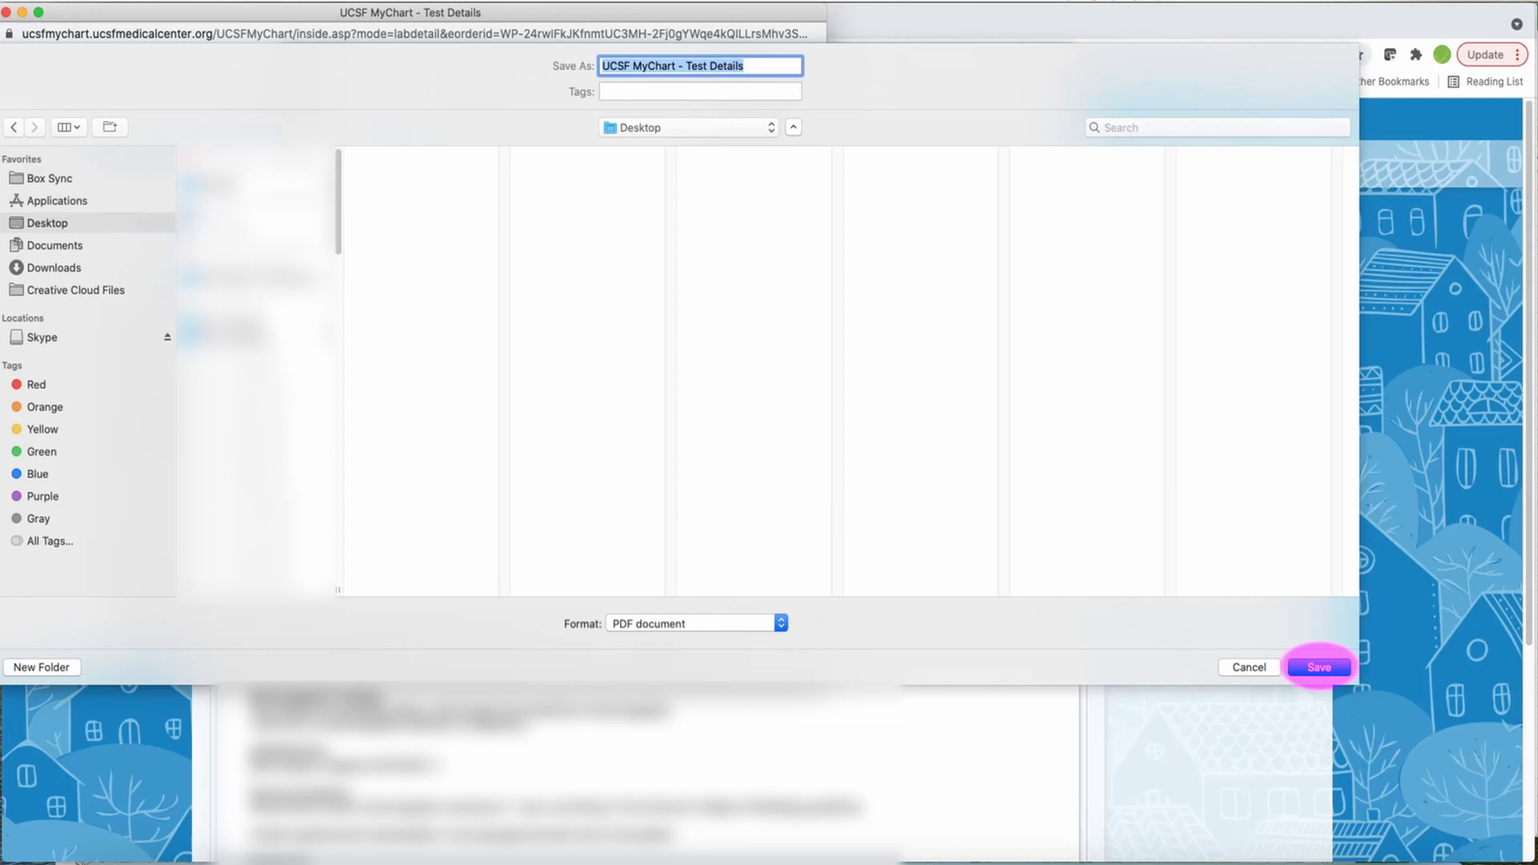